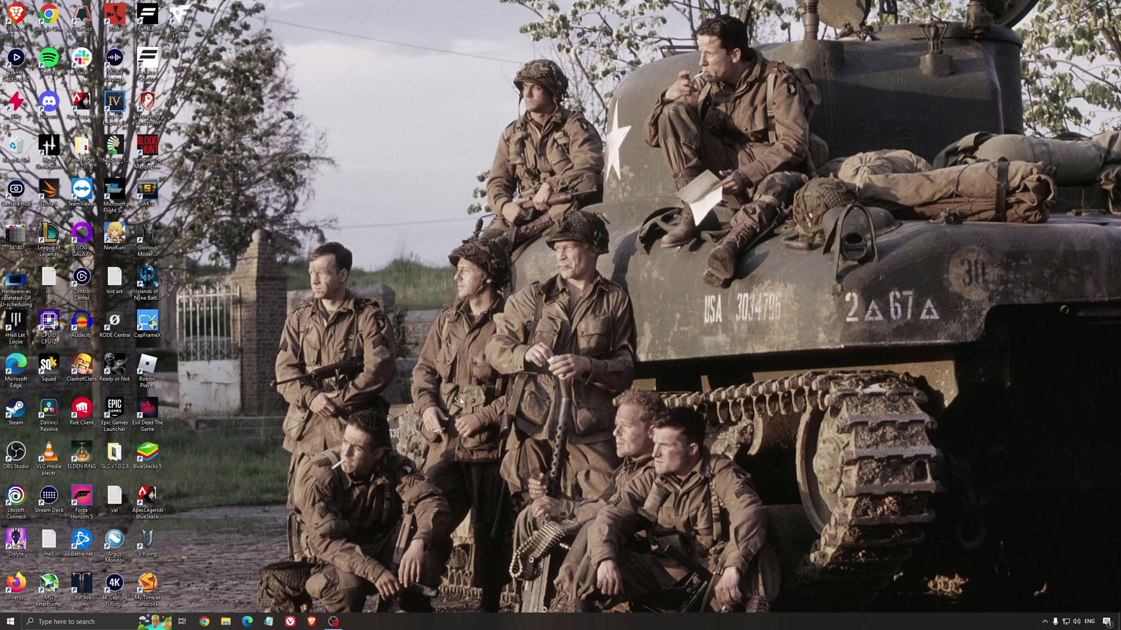
Find and open the Windows Game Mode settings to check whether Game Mode is enabled.
left_click(96, 622)
type("g")
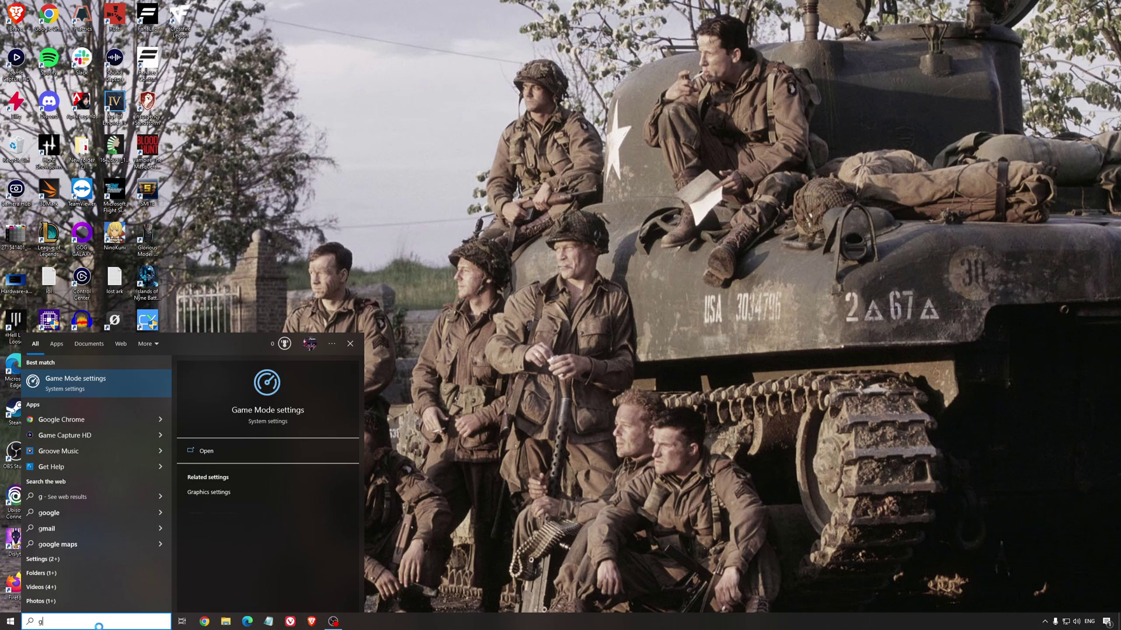
type("ame mode")
key("Return")
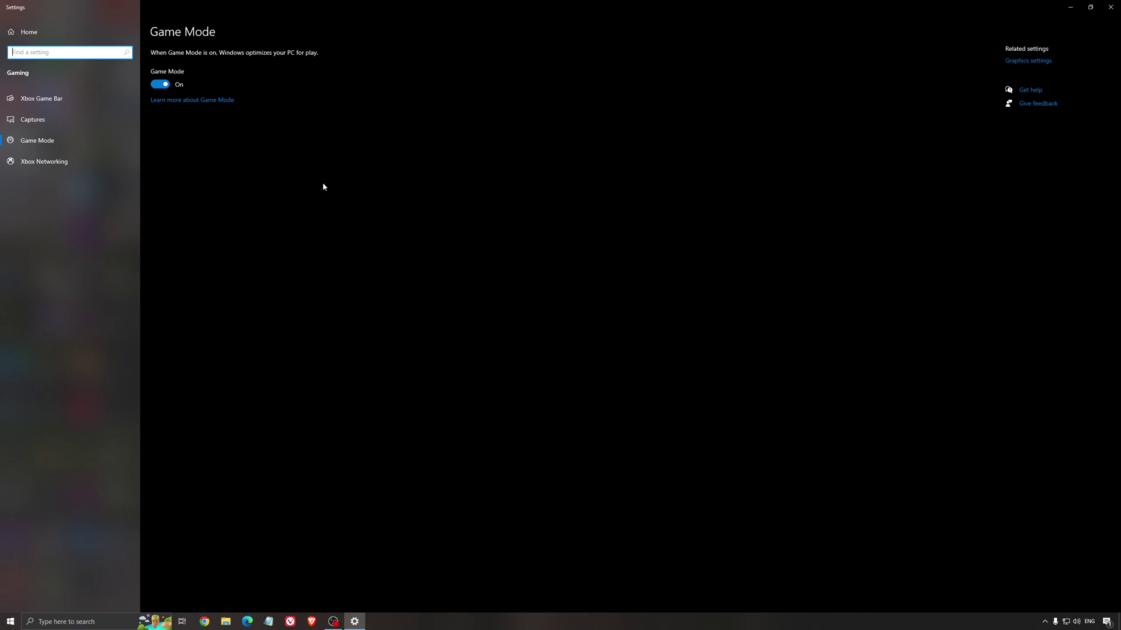
Review the Xbox Game Bar and Captures settings, and close the Settings window.
left_click(83, 108)
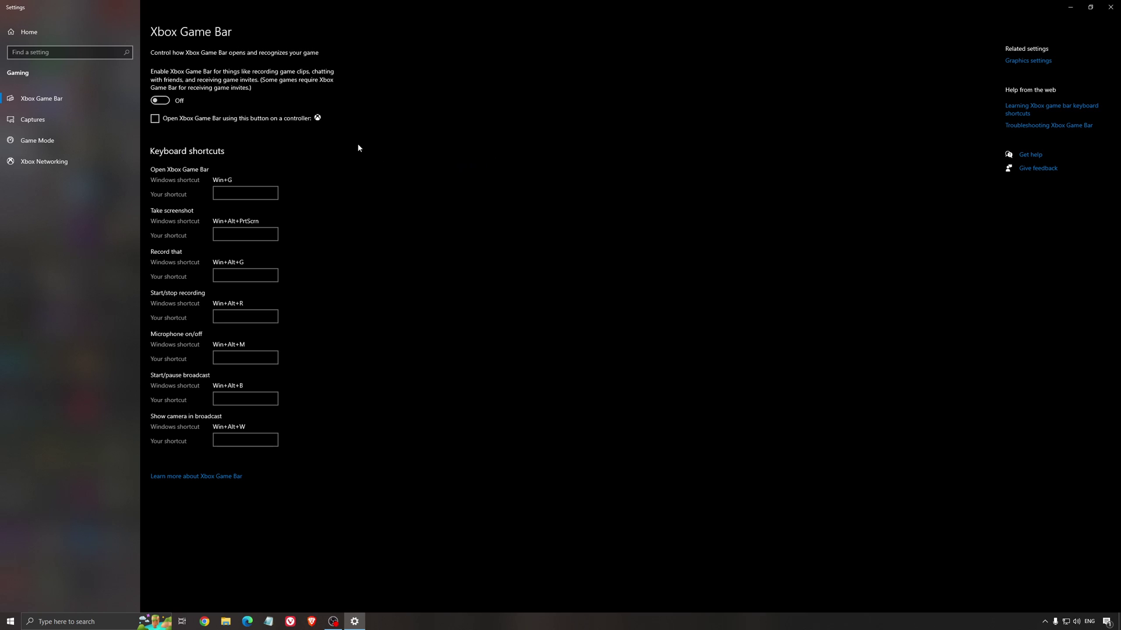
left_click(59, 119)
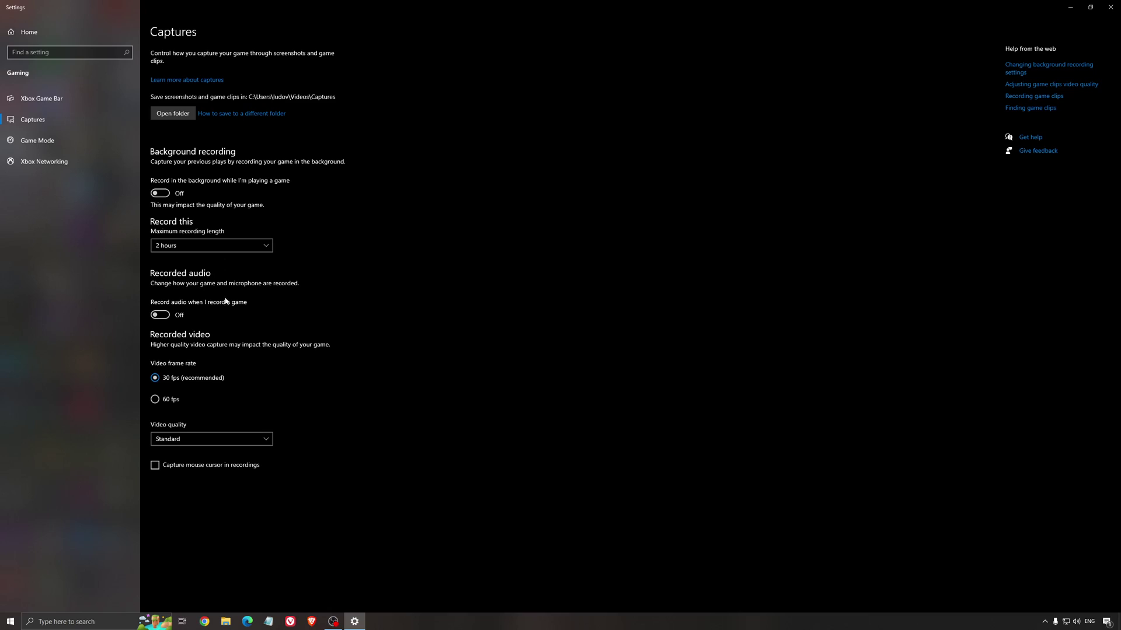
left_click(1110, 6)
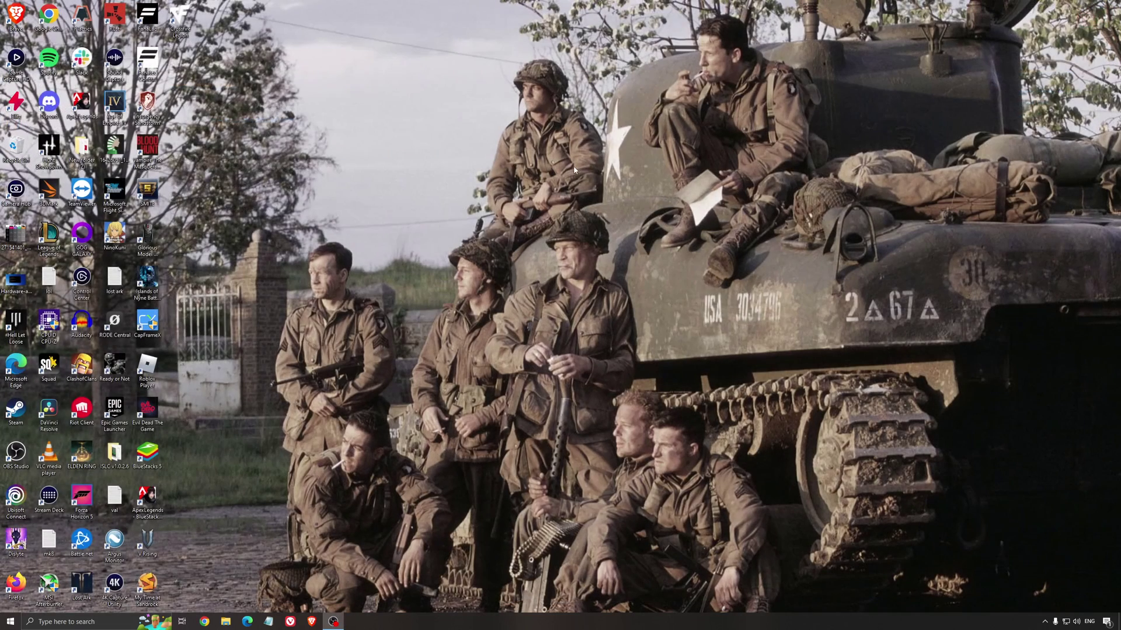
View the hardware-accelerated GPU scheduling picture saved on the desktop, and close it.
double_click(17, 286)
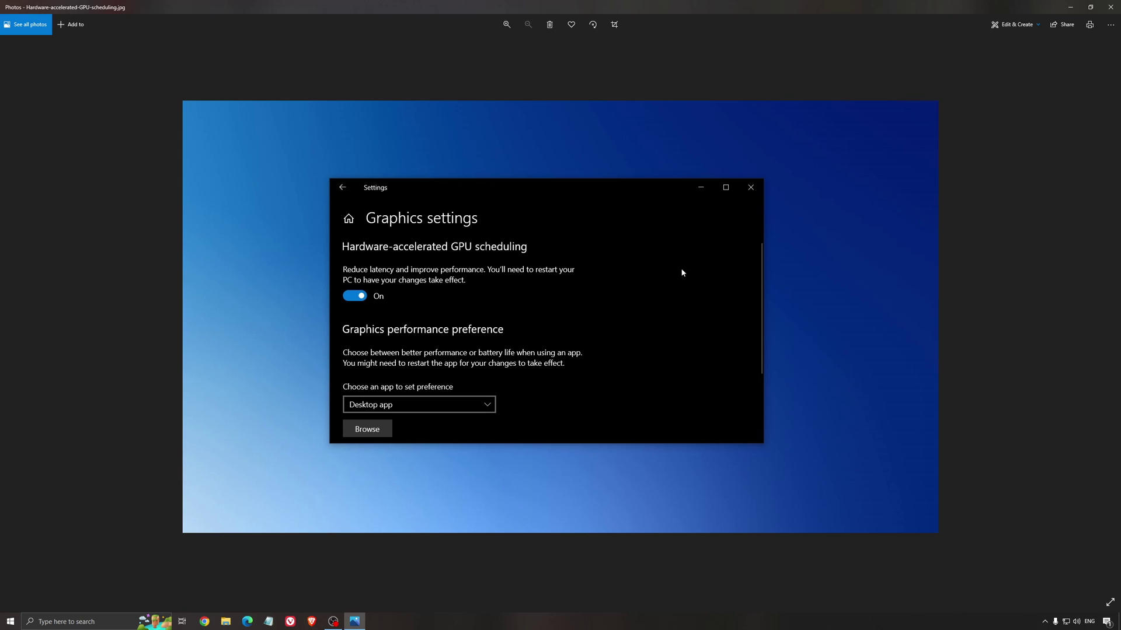
left_click(1110, 7)
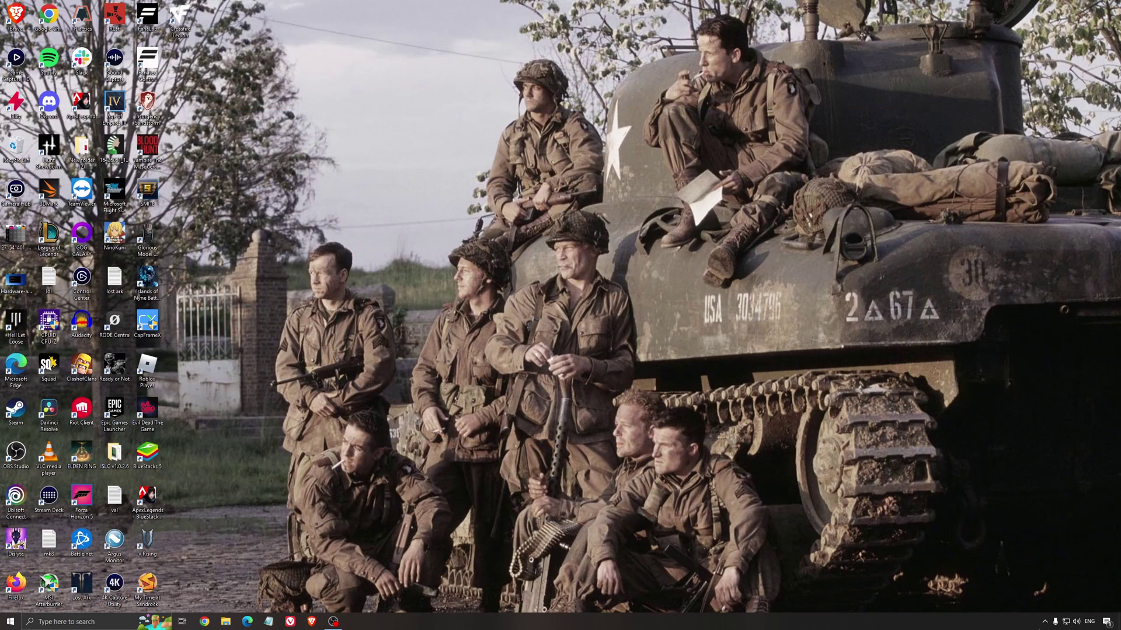
Switch to AMD Software: Adrenalin Edition and check for driver updates from its home page.
left_click(1045, 622)
left_click(1054, 591)
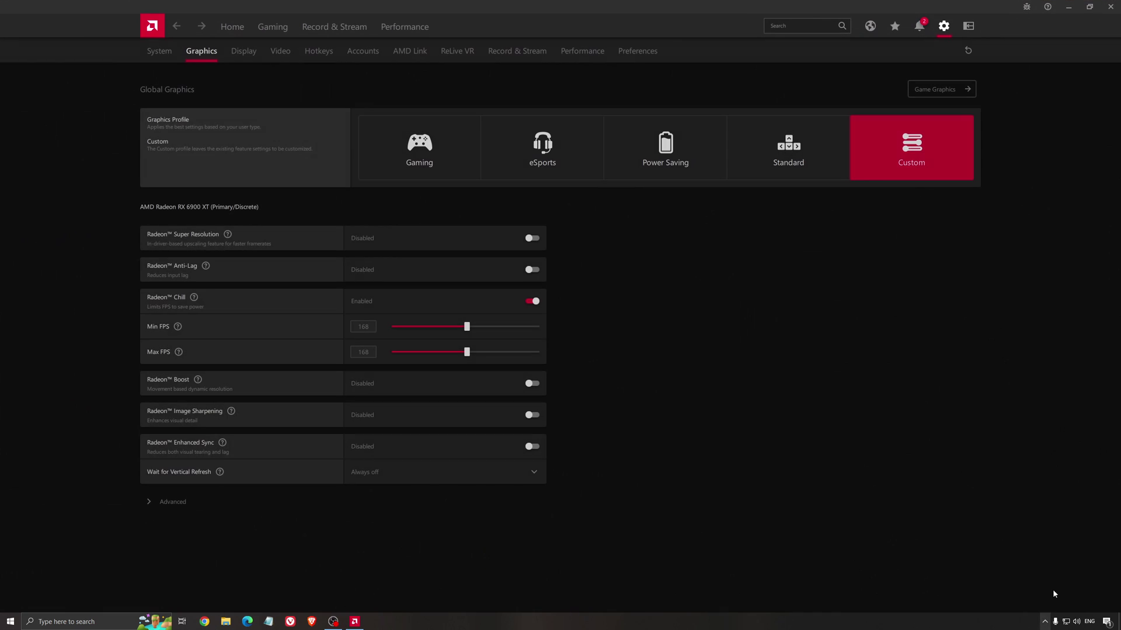
left_click(222, 34)
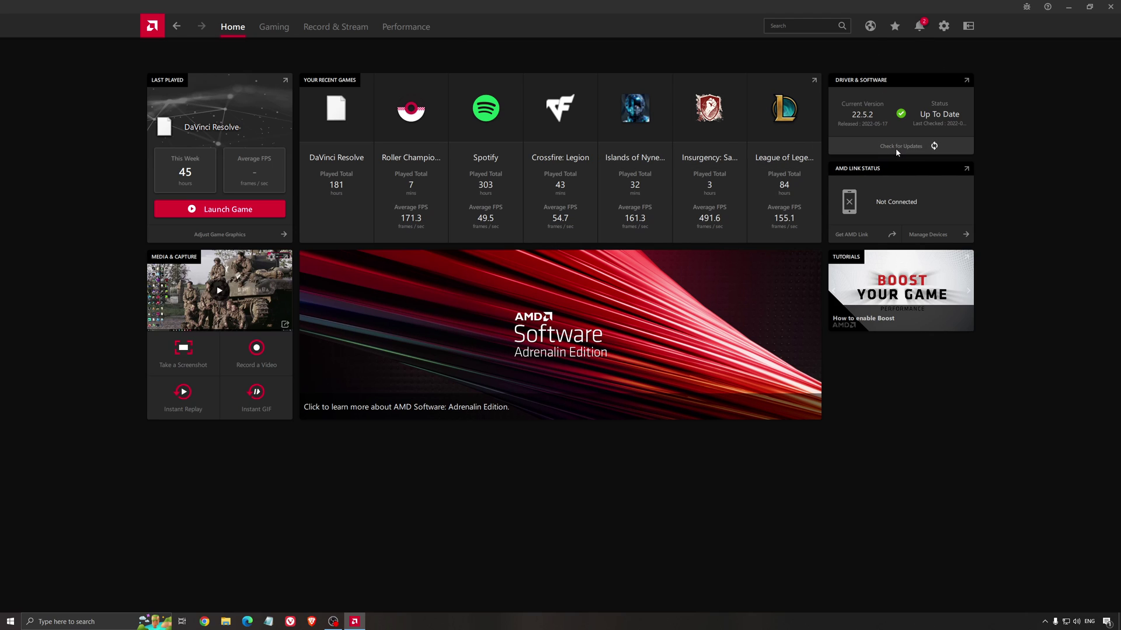
left_click(933, 151)
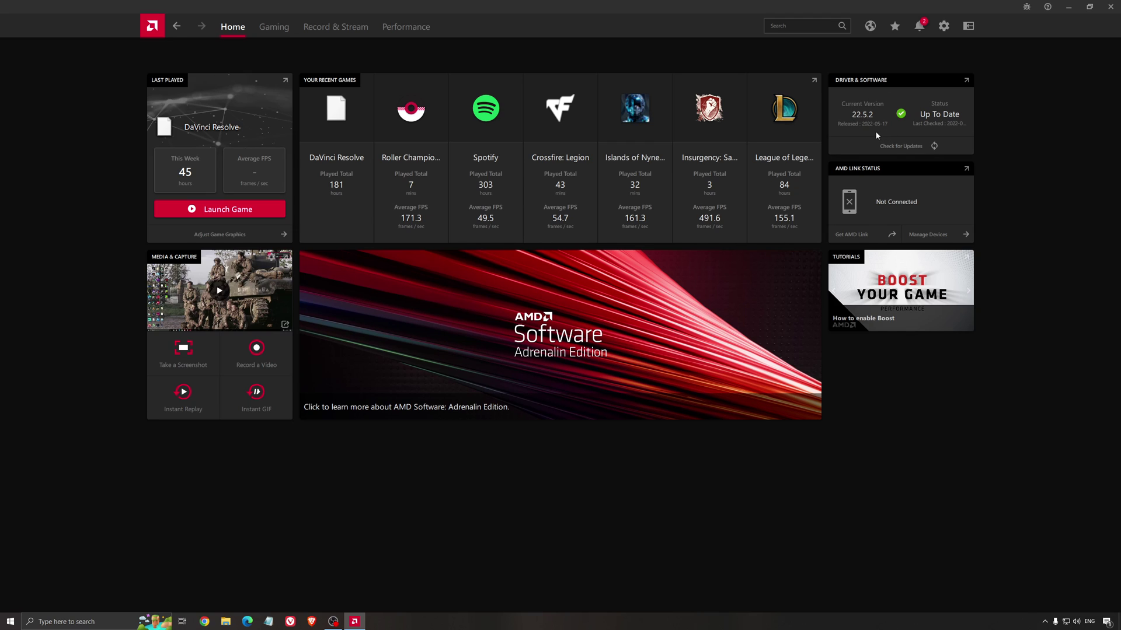
Examine the Global Graphics settings for the Radeon card, and close AMD Software.
left_click(278, 32)
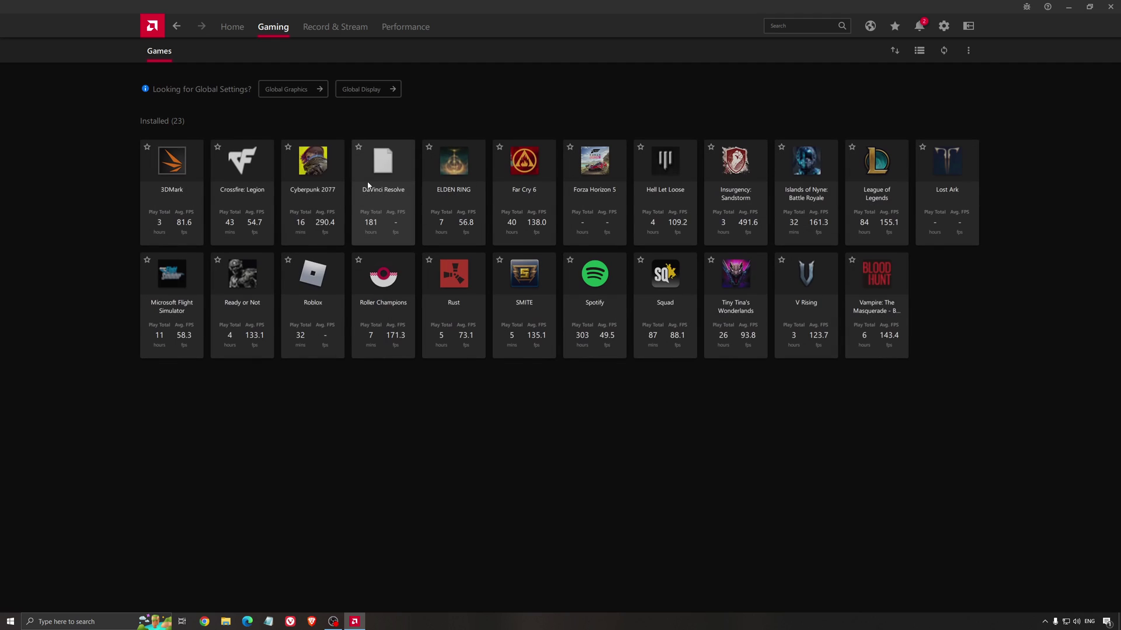
left_click(286, 89)
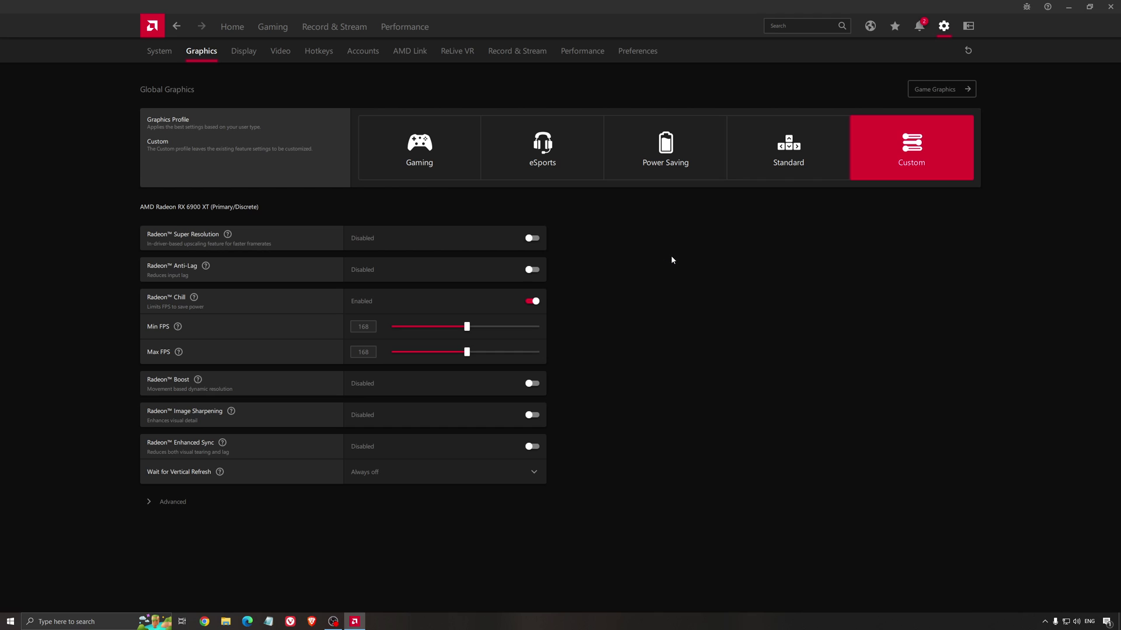
left_click(1110, 6)
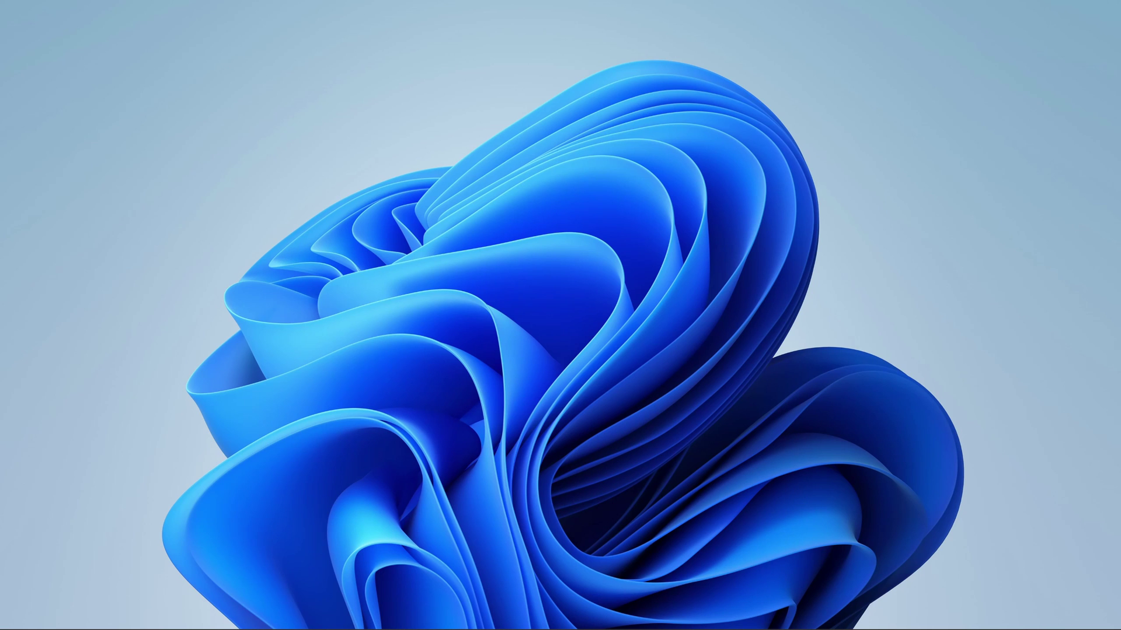
Open the NVIDIA Control Panel from the hidden system tray items.
left_click(1008, 620)
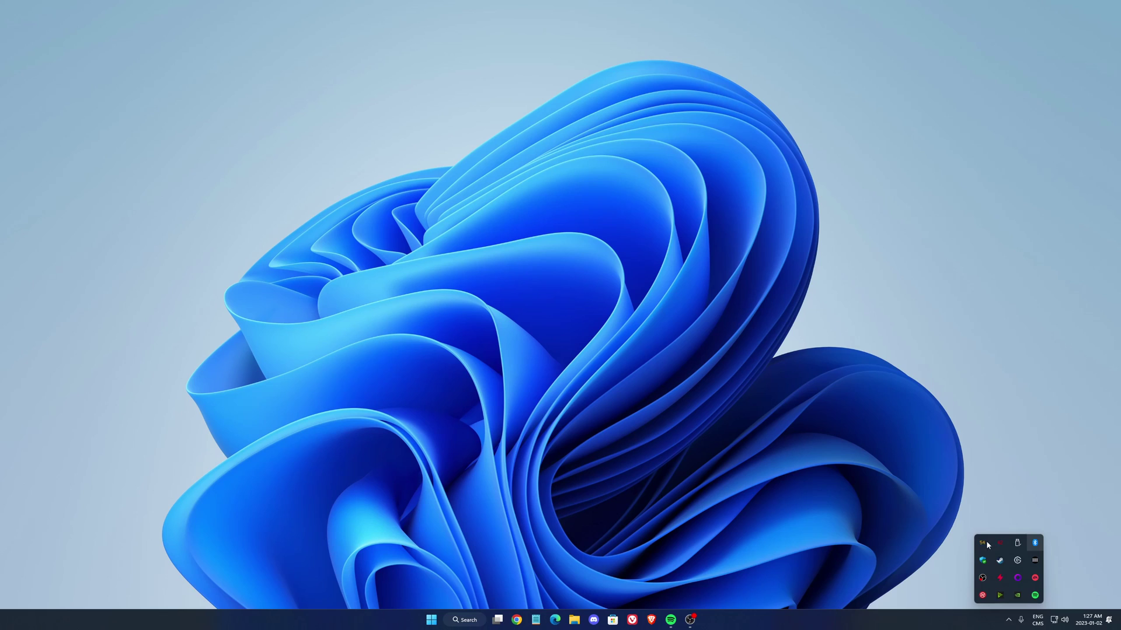
right_click(1019, 595)
left_click(1038, 566)
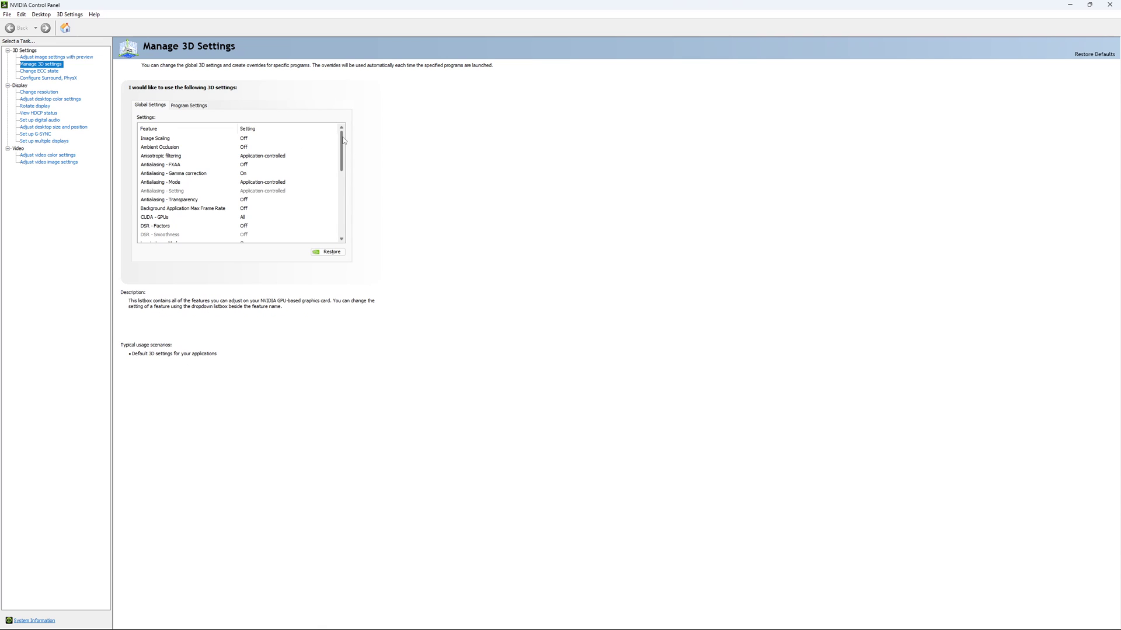
Try limiting the Max Frame Rate to 167 FPS in the global 3D settings, and set it back to Off.
left_click_drag(343, 138, 345, 166)
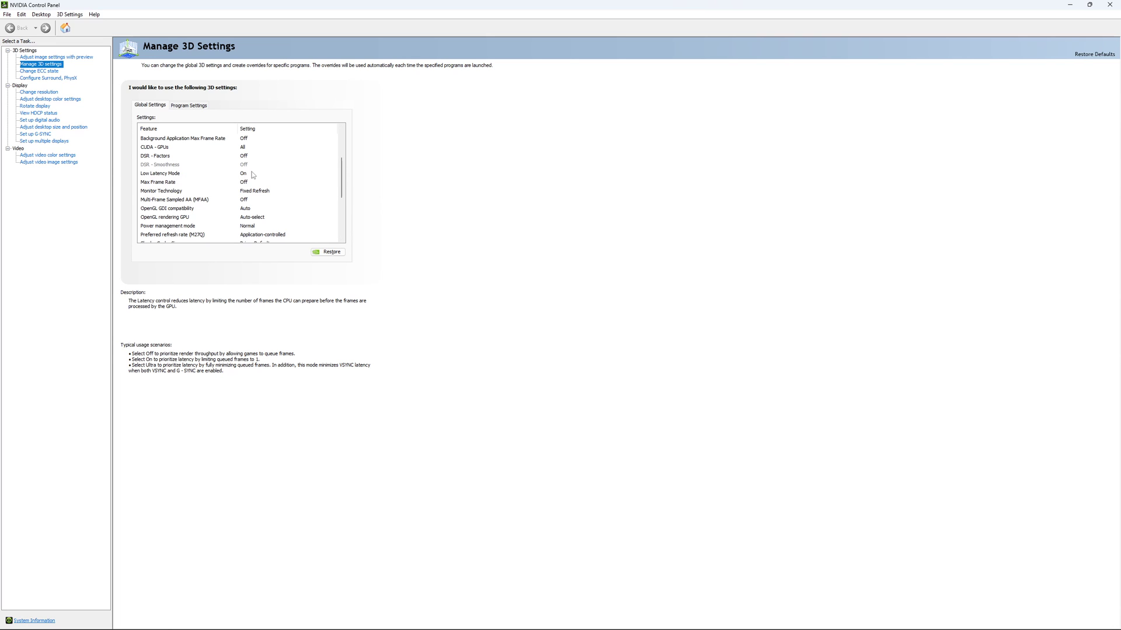
left_click_drag(344, 167, 343, 174)
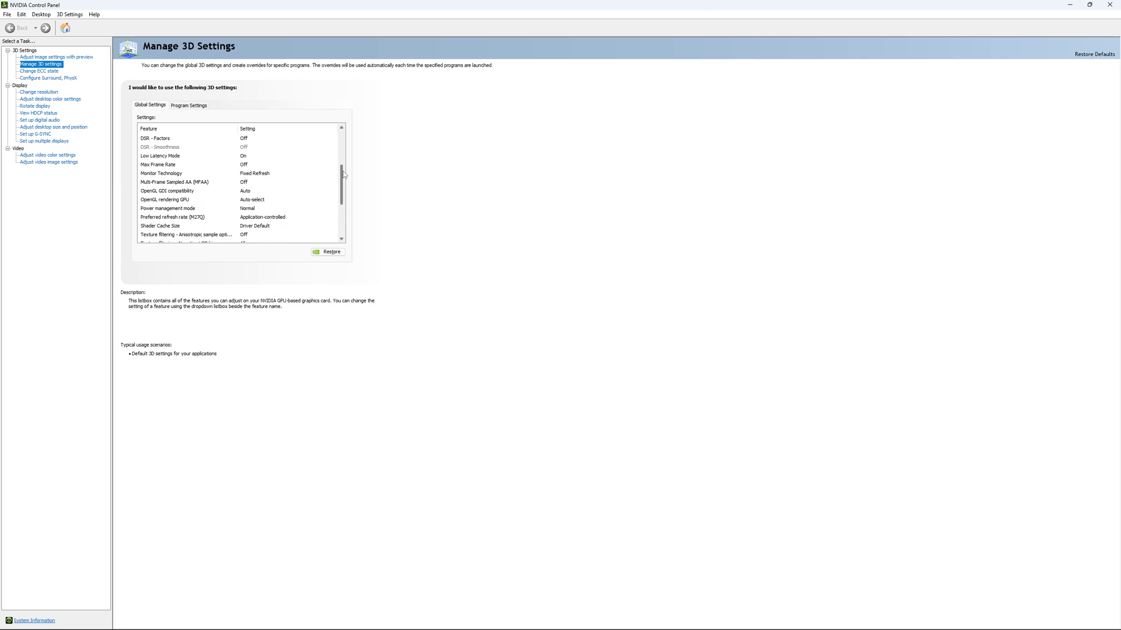
left_click(238, 166)
left_click(240, 167)
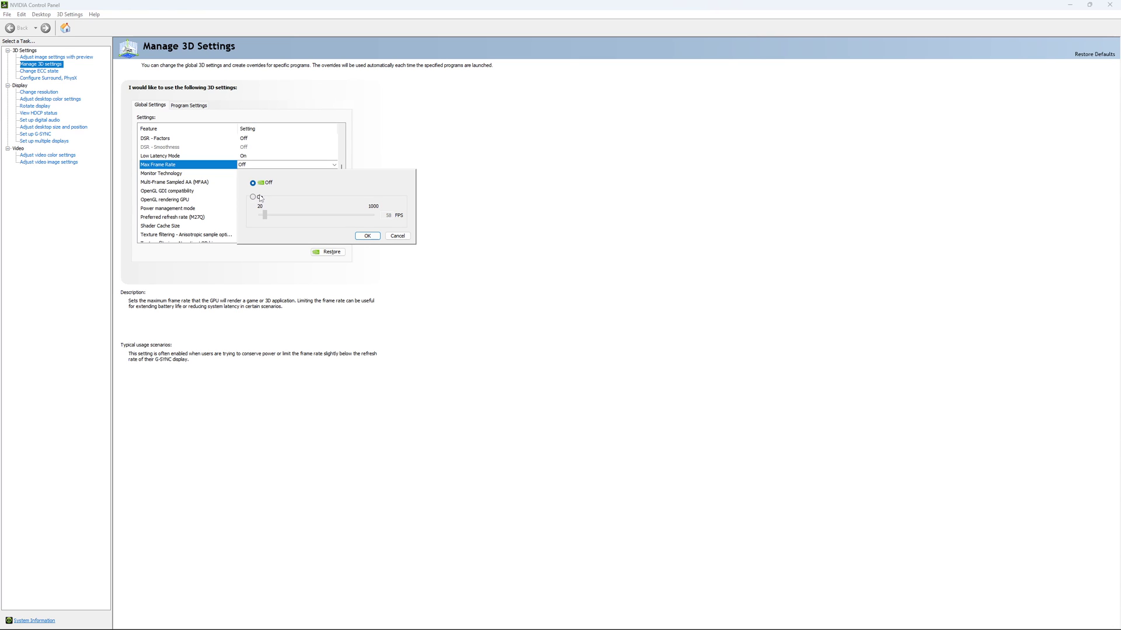
left_click(254, 197)
left_click_drag(272, 218, 278, 223)
left_click(277, 217)
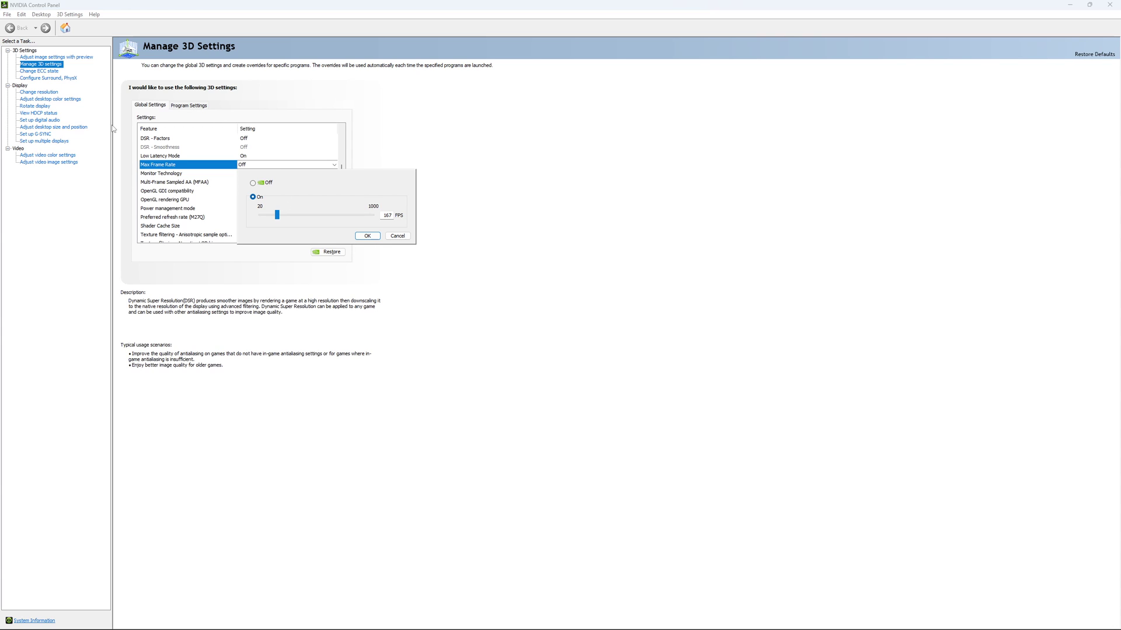
left_click(252, 182)
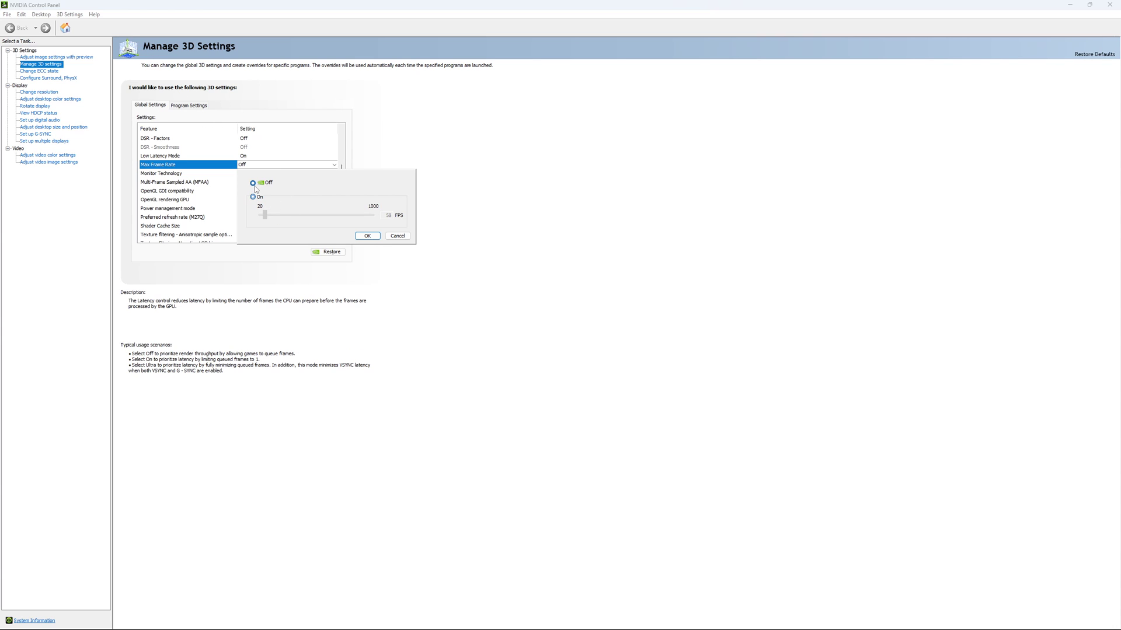
left_click(367, 235)
Review the remaining global 3D settings and the GPU's ECC state.
scroll(344, 178, "down", 3)
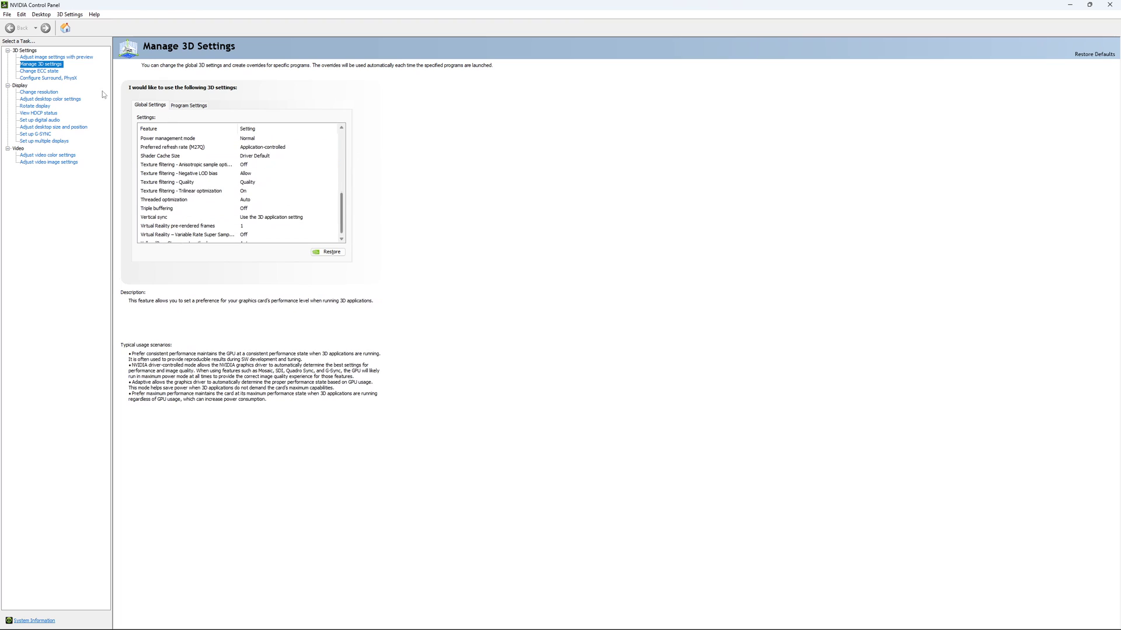
left_click(42, 71)
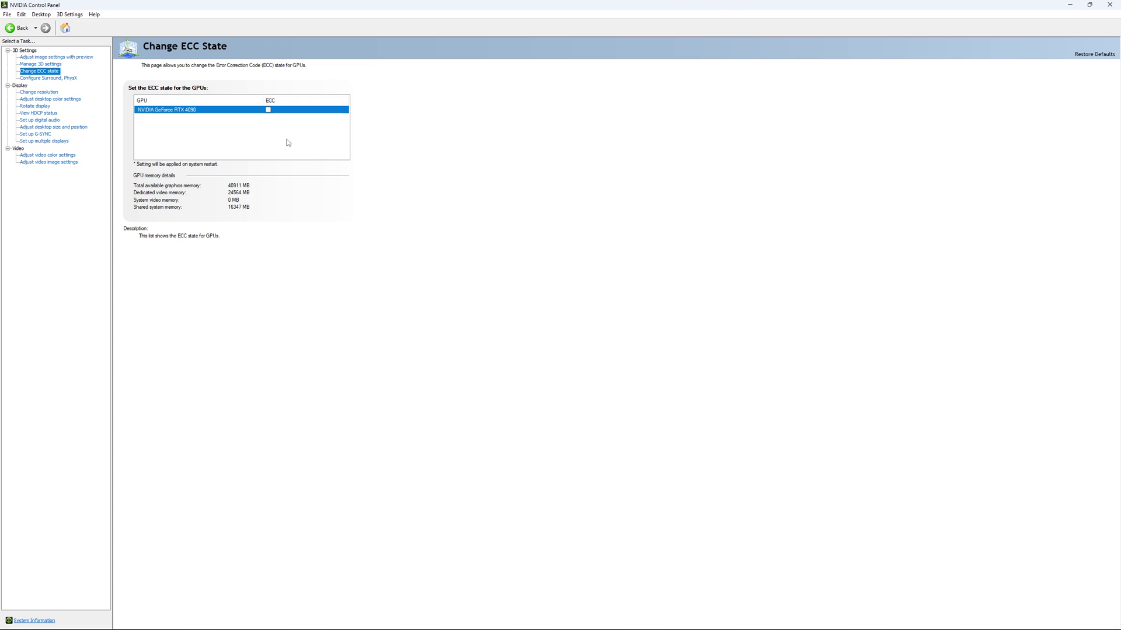
Examine the refresh rate options for the M27Q display at its native resolution, and open the G-SYNC setup.
left_click(39, 92)
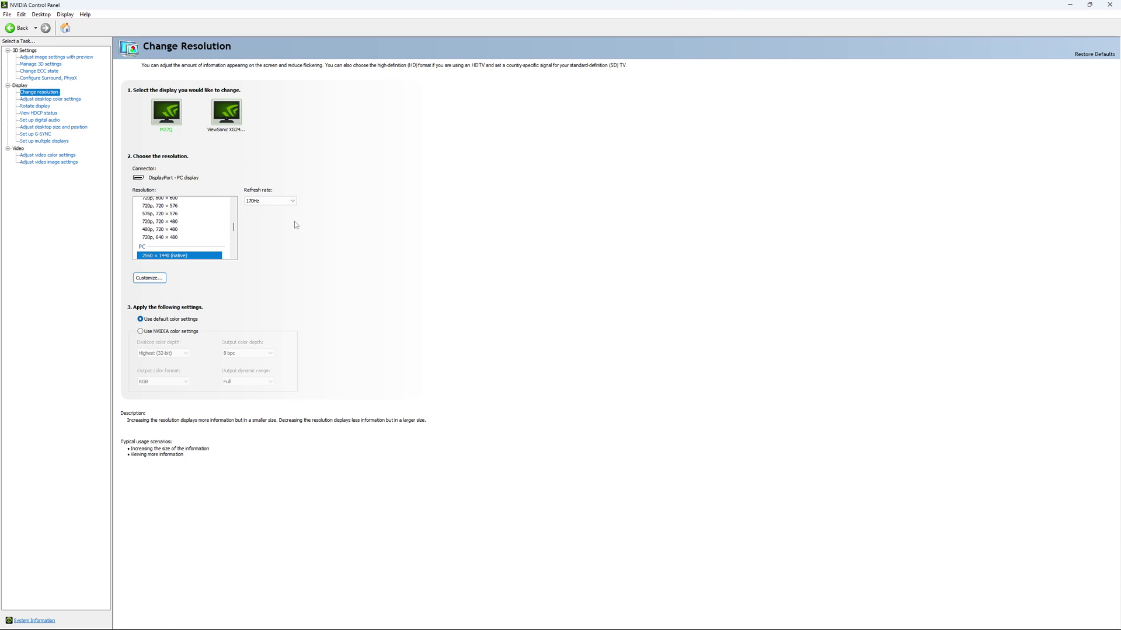
left_click(278, 201)
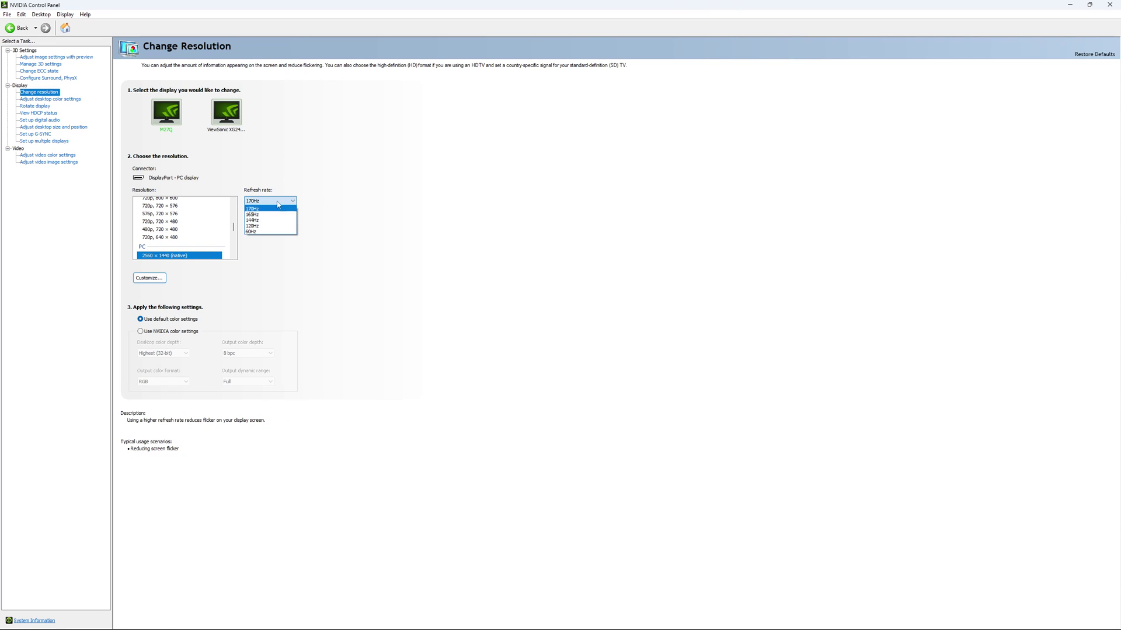
left_click(308, 169)
left_click(280, 202)
left_click(381, 218)
left_click(272, 201)
left_click(397, 202)
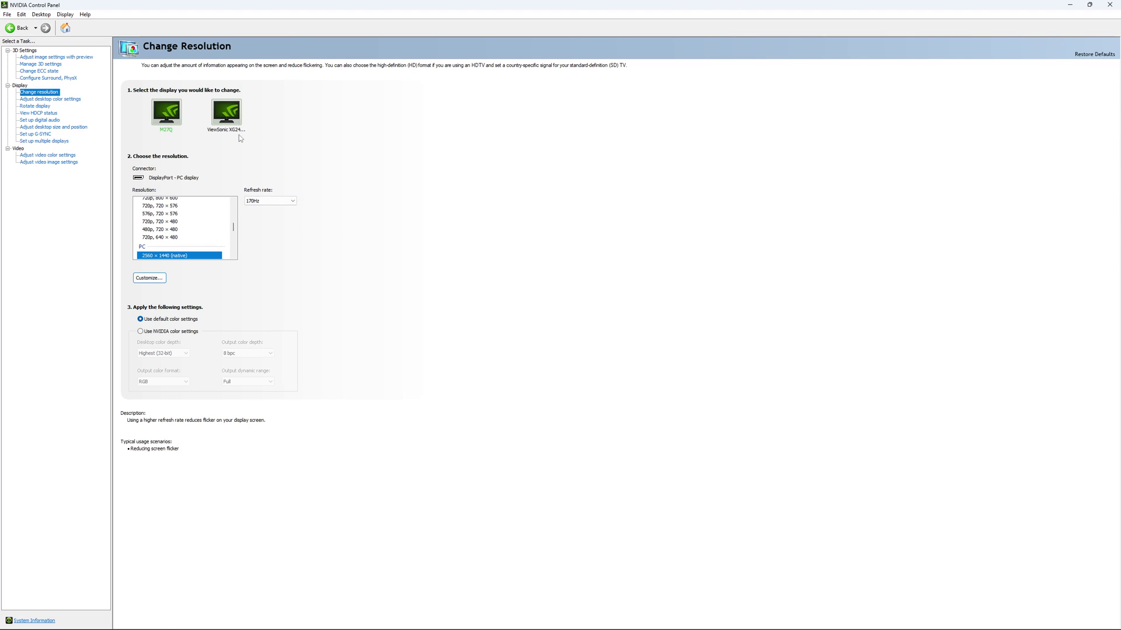
left_click(36, 135)
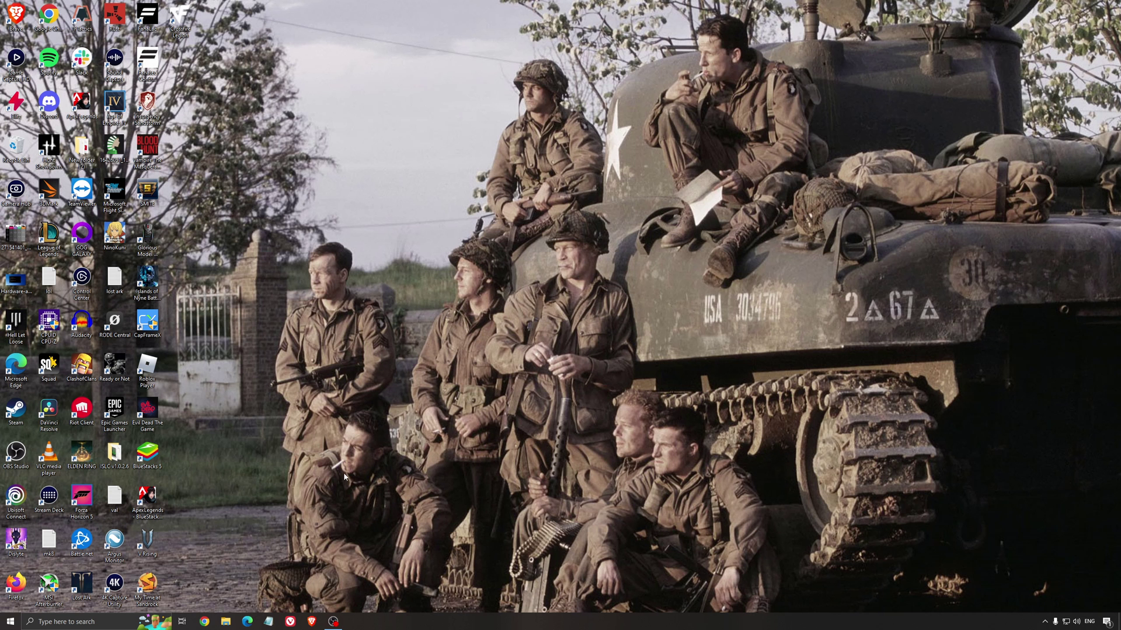
Find the Windows power plan settings, review the available plans in Power Options, and close the window.
left_click(108, 623)
type("edit power plan")
key("Return")
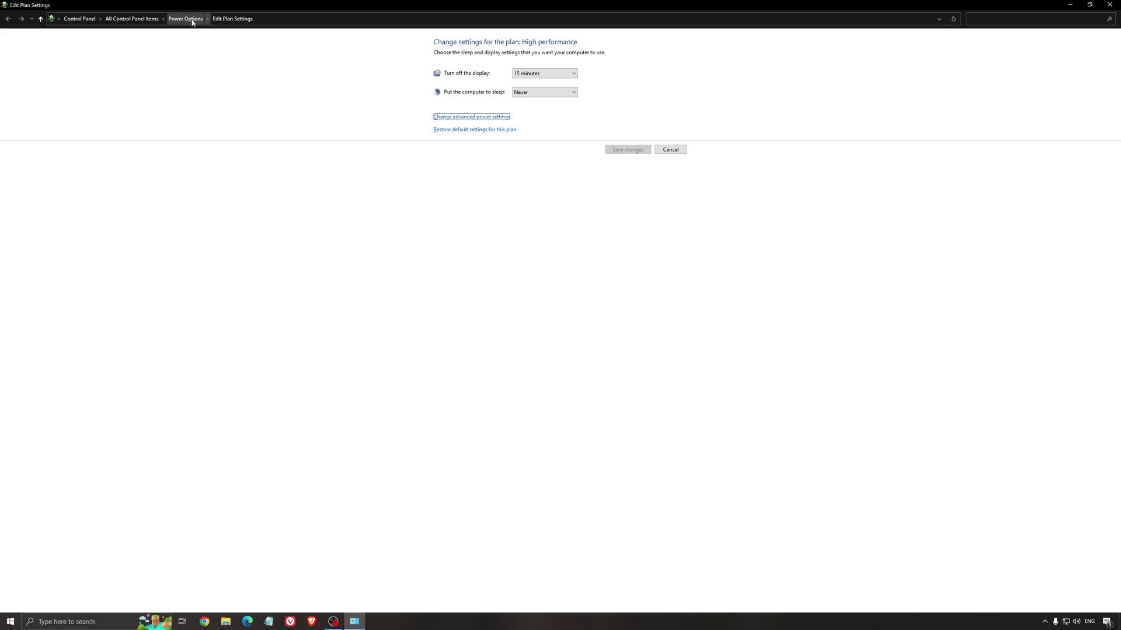
left_click(186, 19)
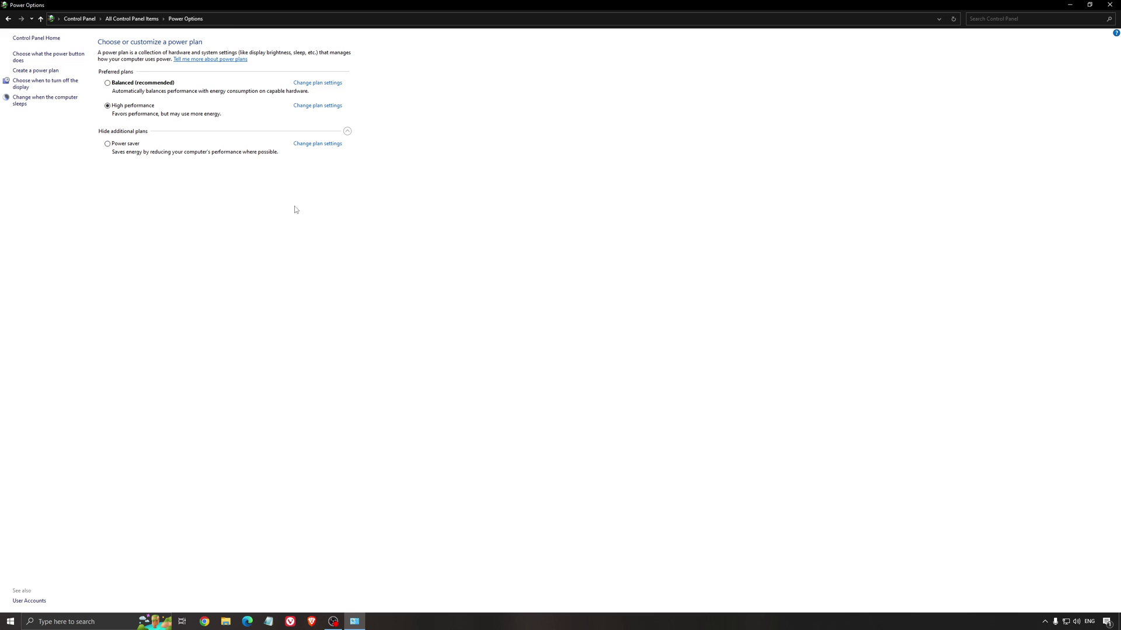
left_click(1109, 5)
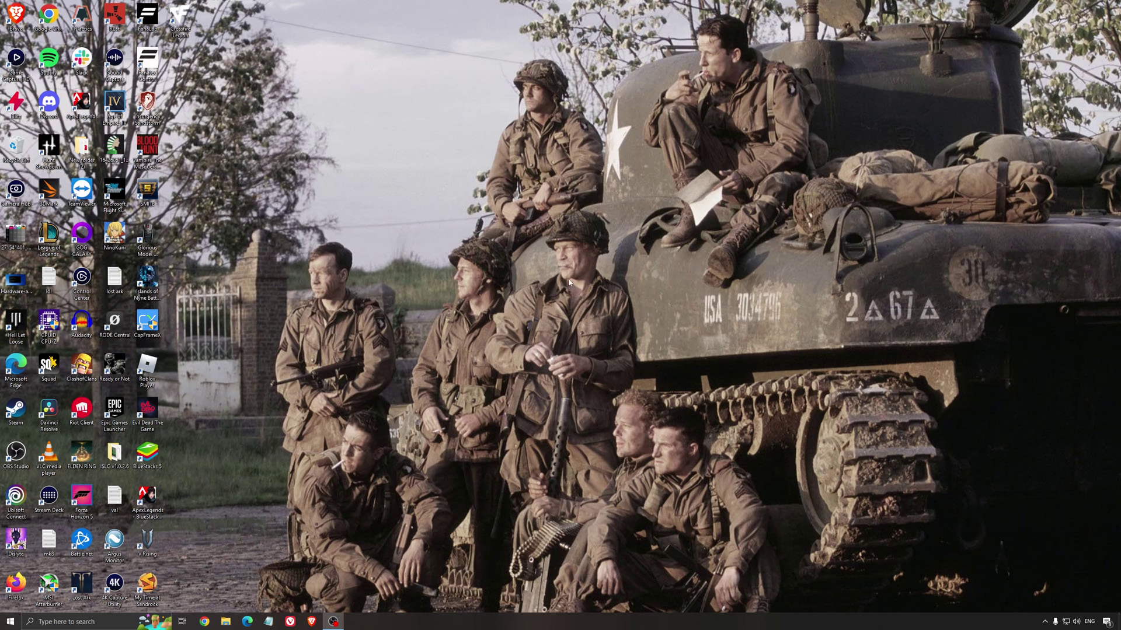
Launch Intelligent standby list cleaner from the ISLC v1.0.2.6 desktop folder.
double_click(115, 454)
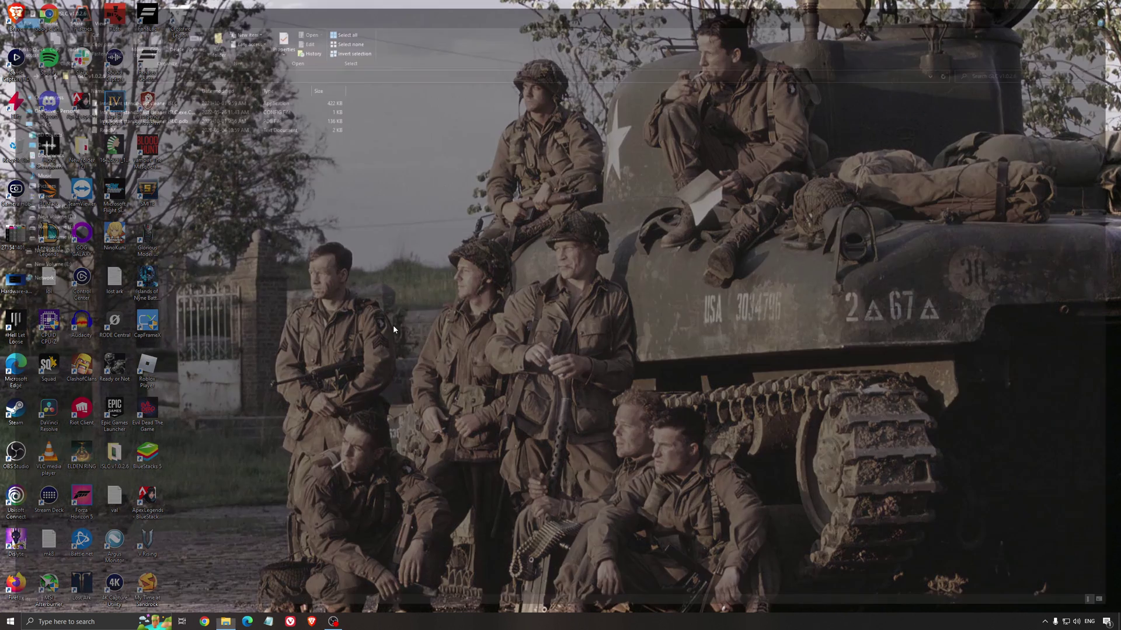
double_click(155, 99)
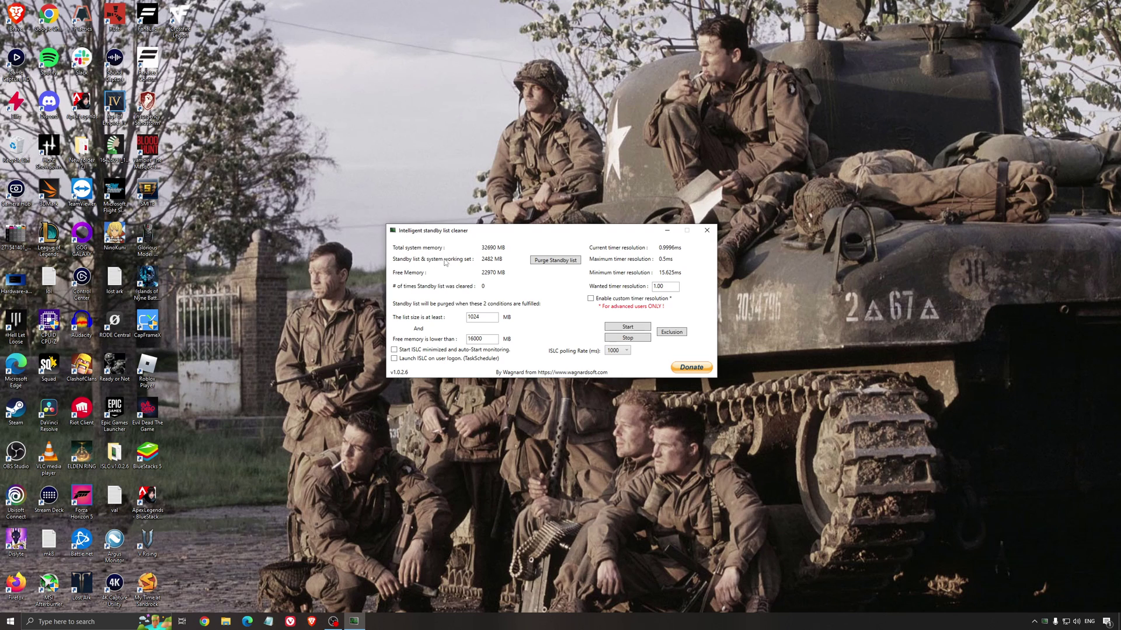
left_click_drag(470, 234, 466, 239)
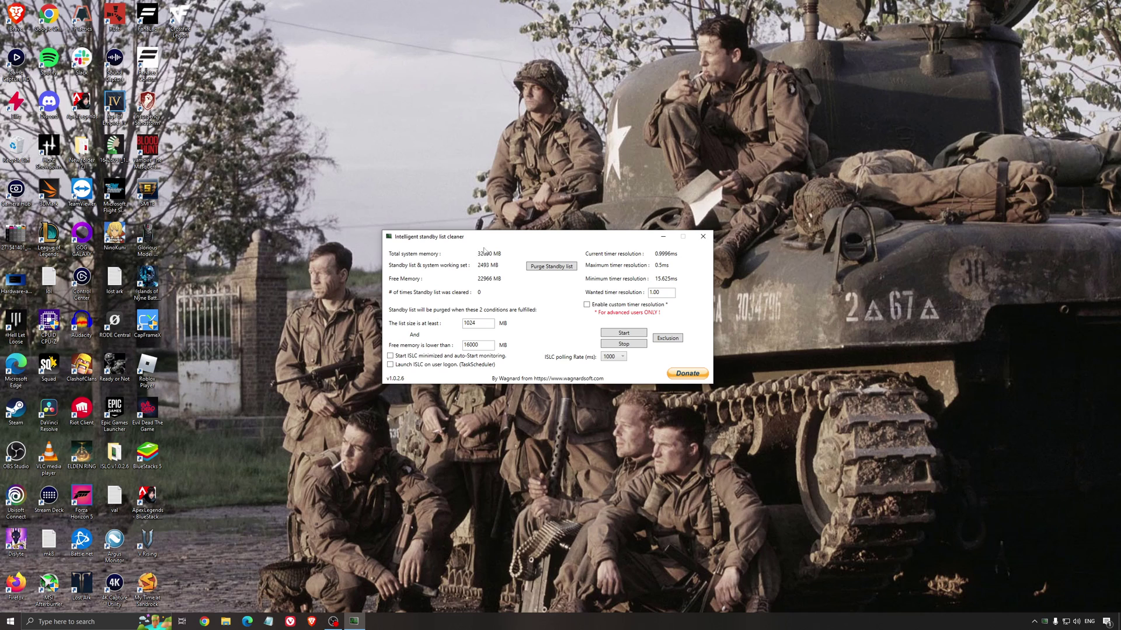
Check the free memory threshold, start the standby list monitoring, and close the cleaner's window.
left_click_drag(488, 347, 424, 346)
left_click(623, 334)
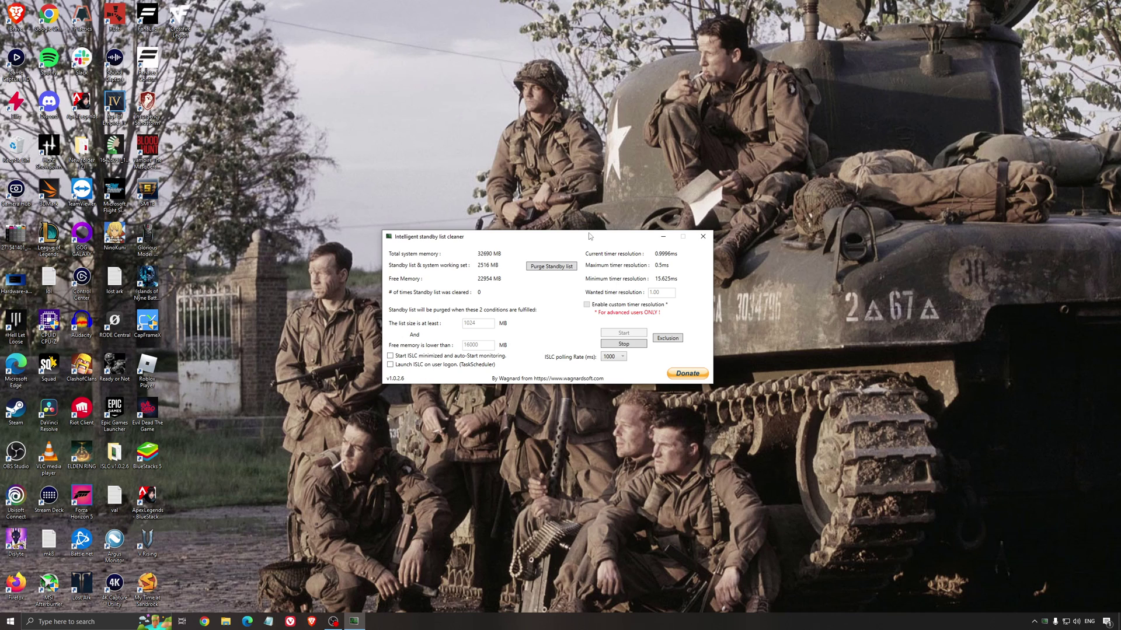
left_click_drag(592, 236, 630, 235)
left_click(701, 236)
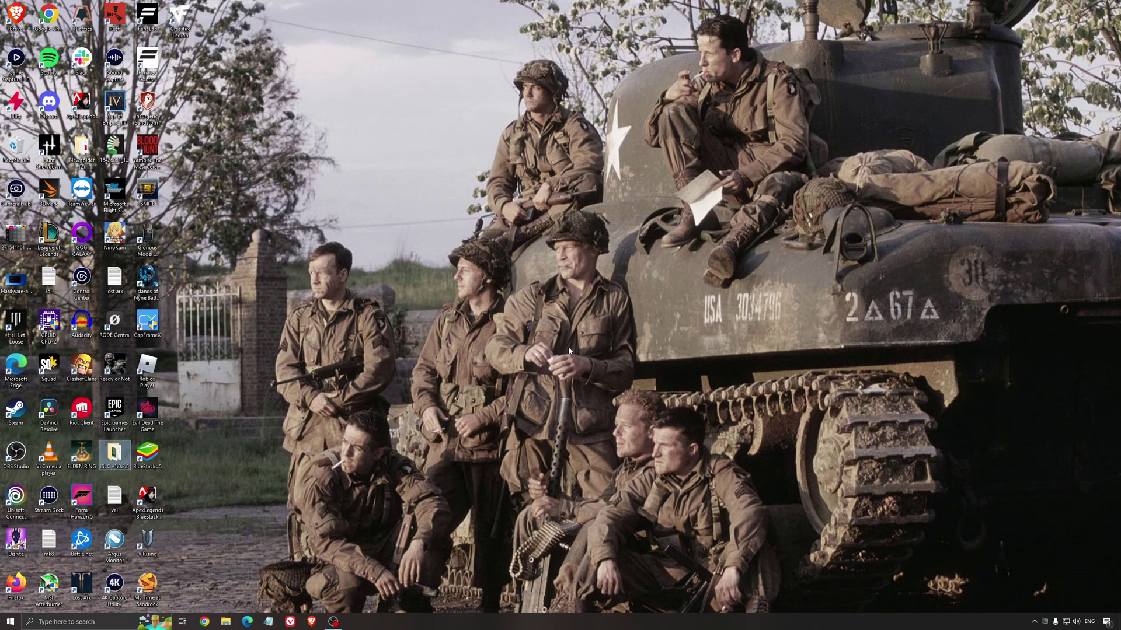
left_click(541, 313)
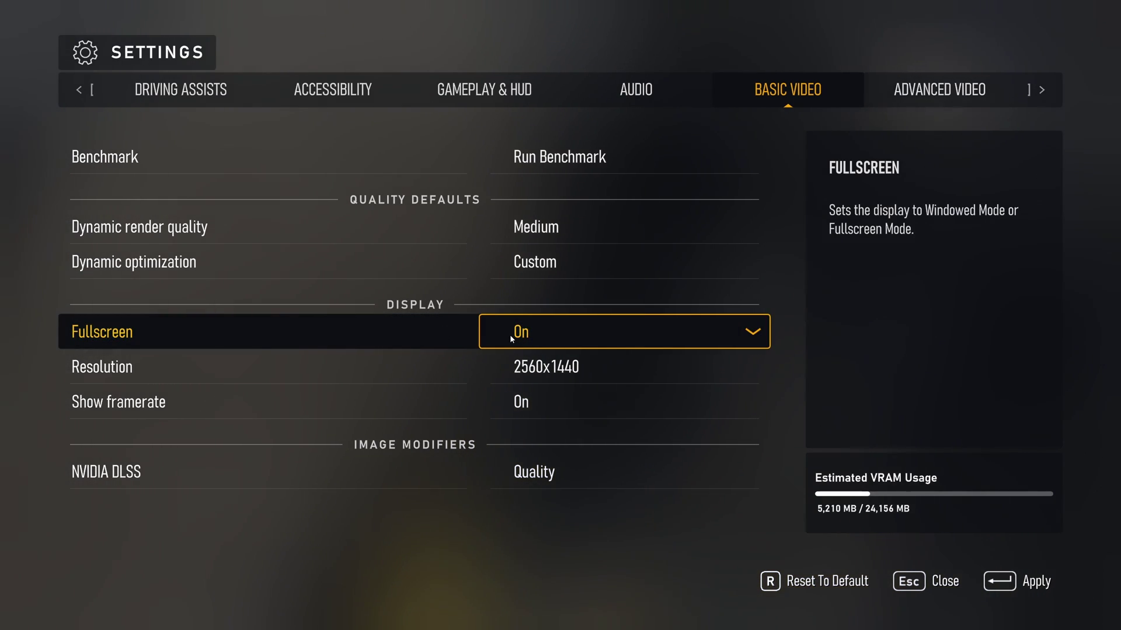
Check the Fullscreen options in the basic video settings, and choose Quality for NVIDIA DLSS.
left_click(645, 344)
left_click(585, 327)
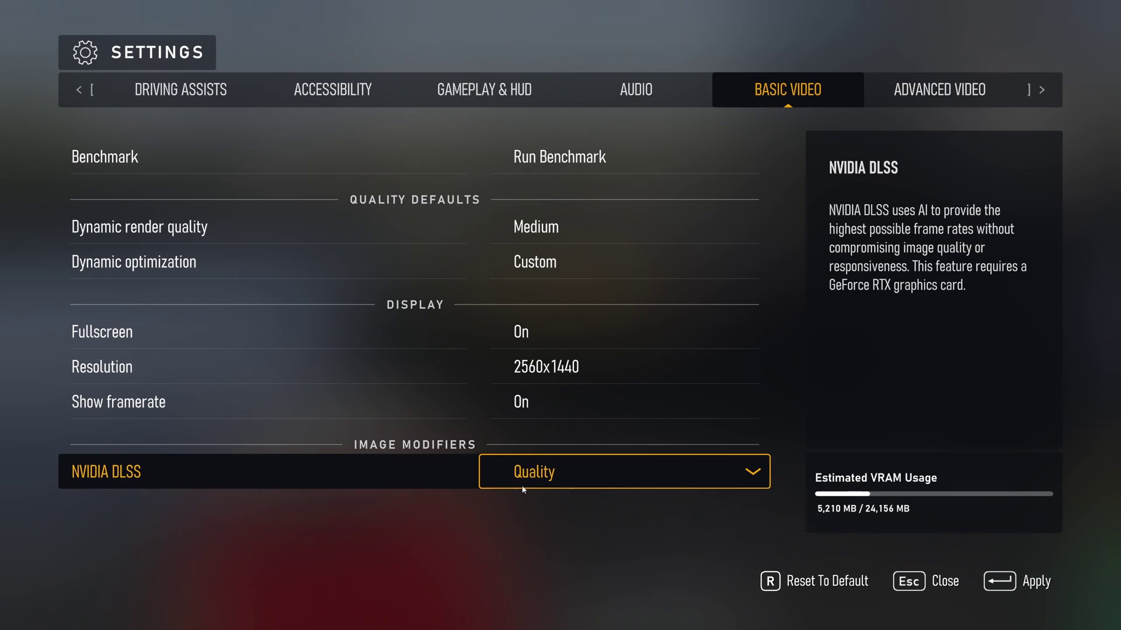
left_click(565, 475)
scroll(541, 544, "down", 1)
scroll(540, 545, "up", 1)
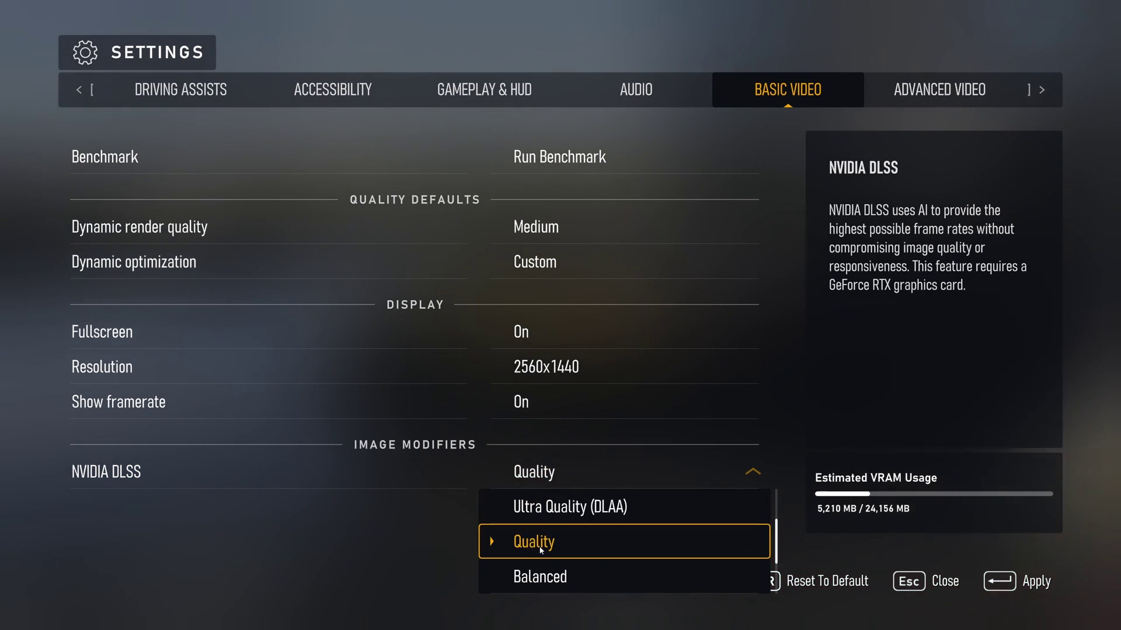
left_click(539, 550)
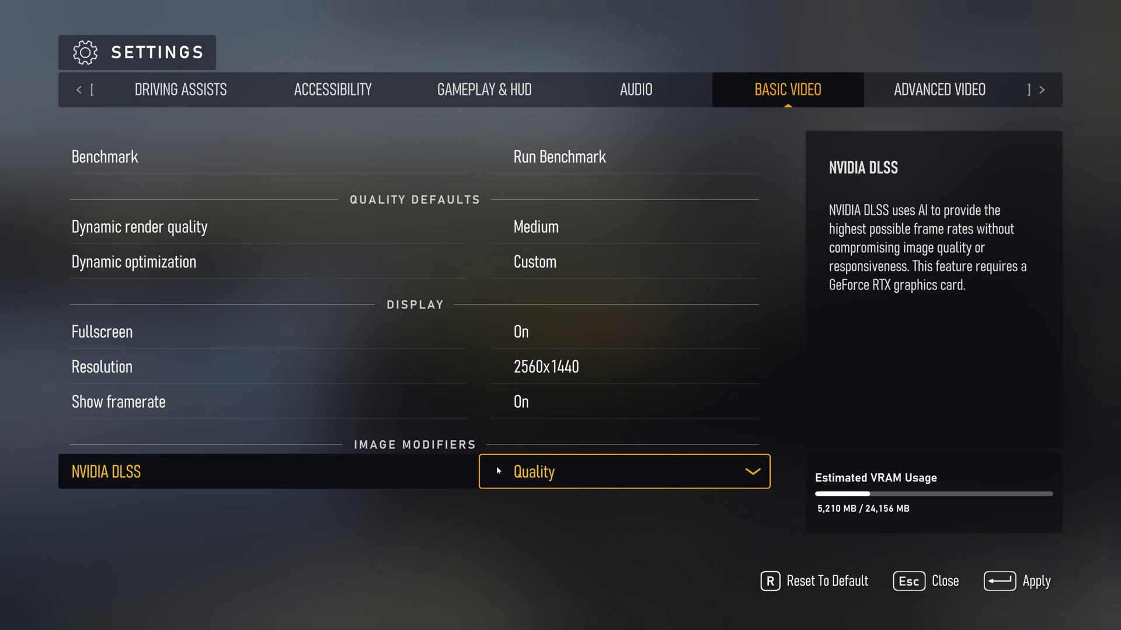
Review the lower NVIDIA DLSS modes, including Balanced and Performance, and close the list without choosing another mode.
left_click(553, 481)
scroll(557, 540, "down", 2)
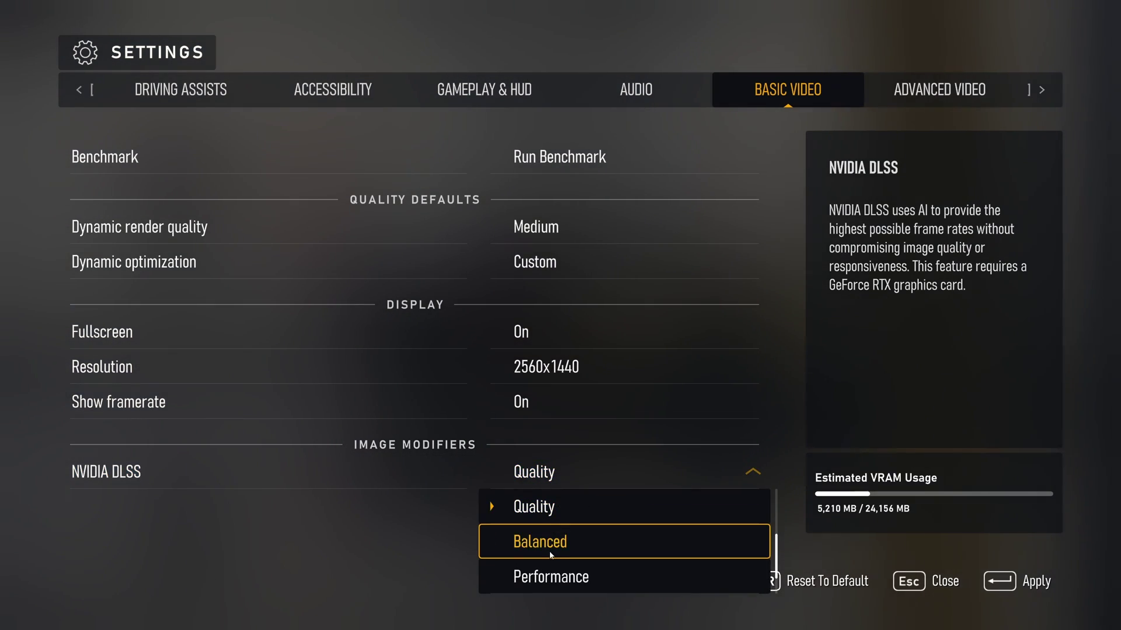
left_click(436, 561)
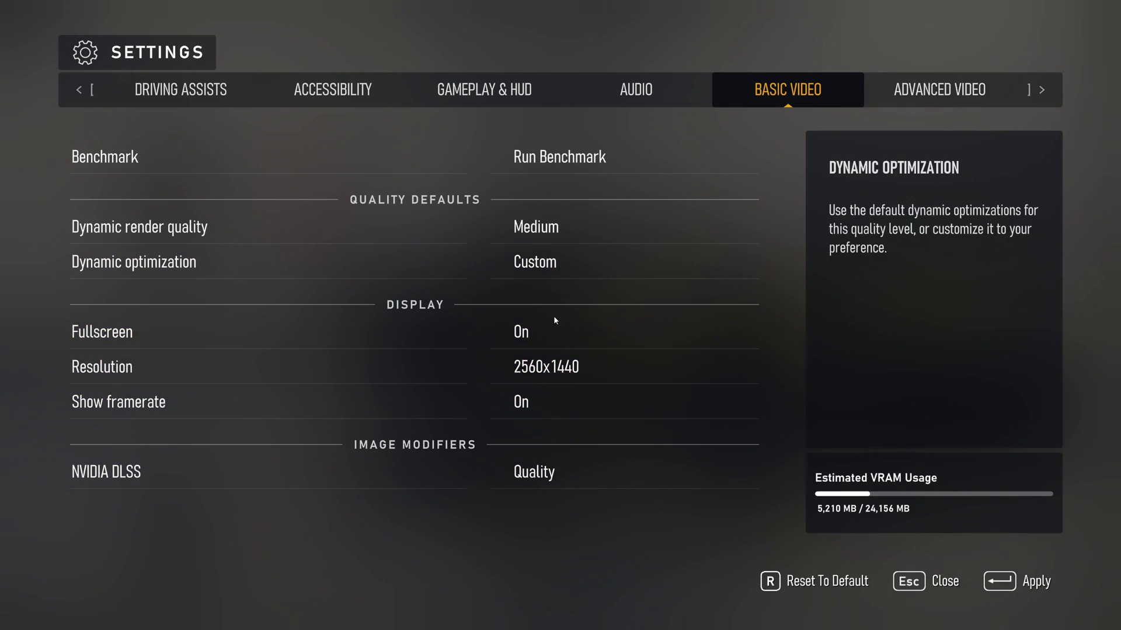
Go to the advanced video settings, review the frame rate options for Performance target, and close the list without picking one.
left_click(922, 92)
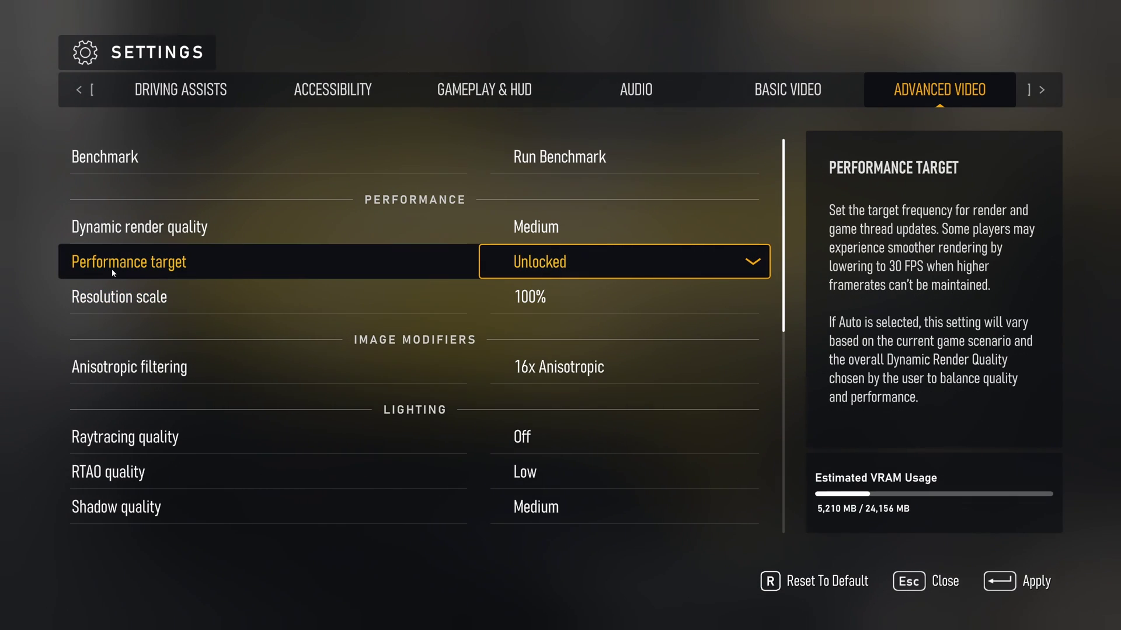
left_click(616, 275)
scroll(591, 345, "up", 1)
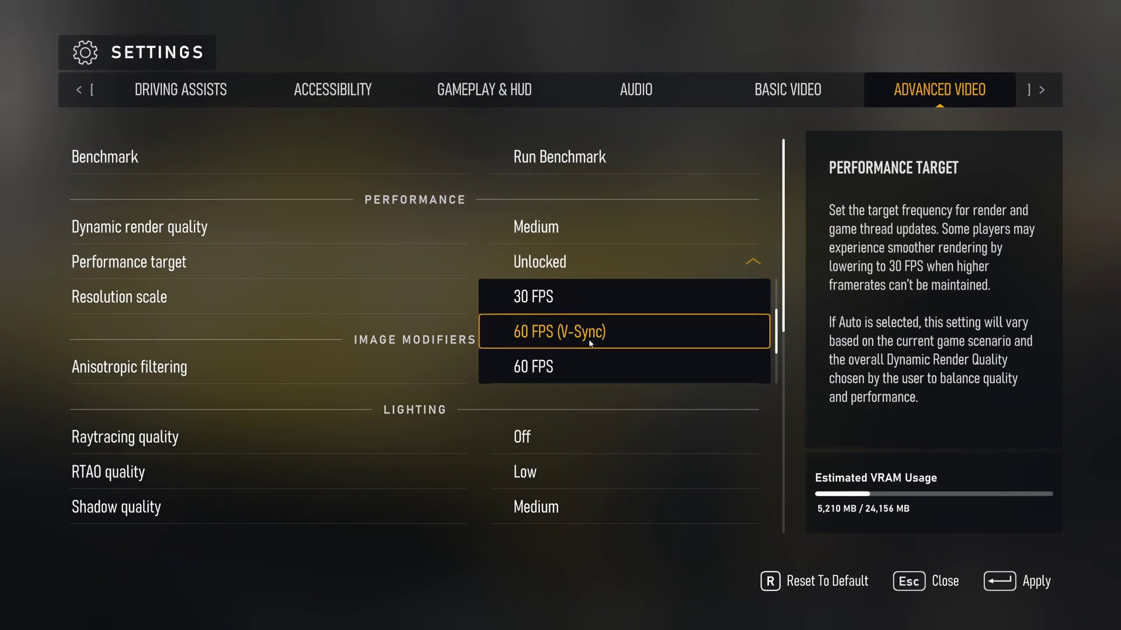
scroll(576, 367, "down", 1)
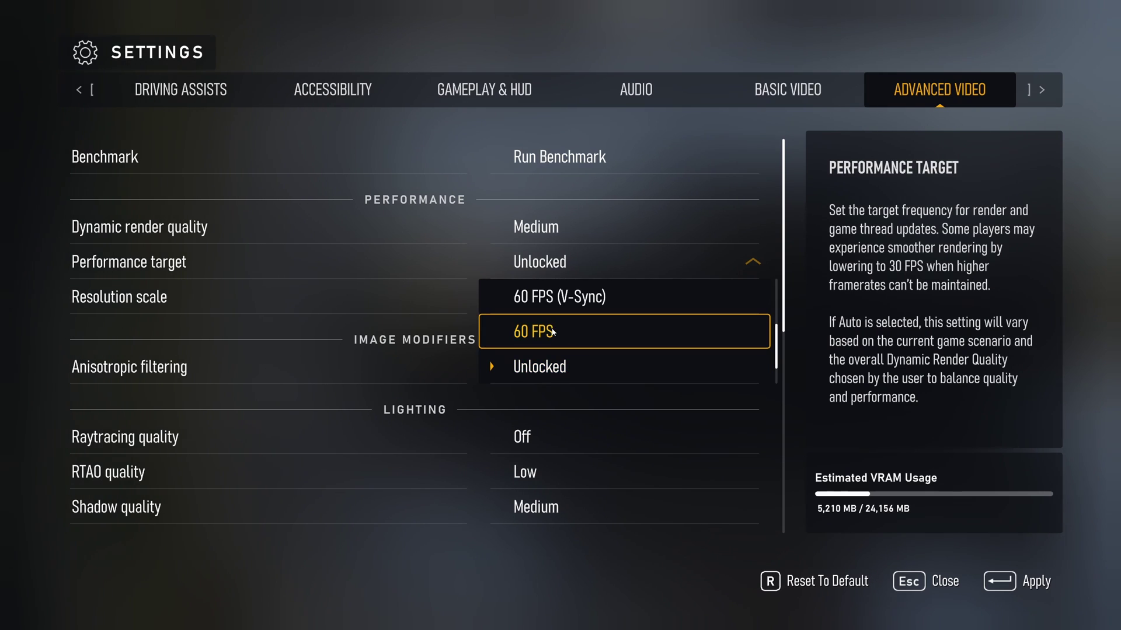
left_click(376, 184)
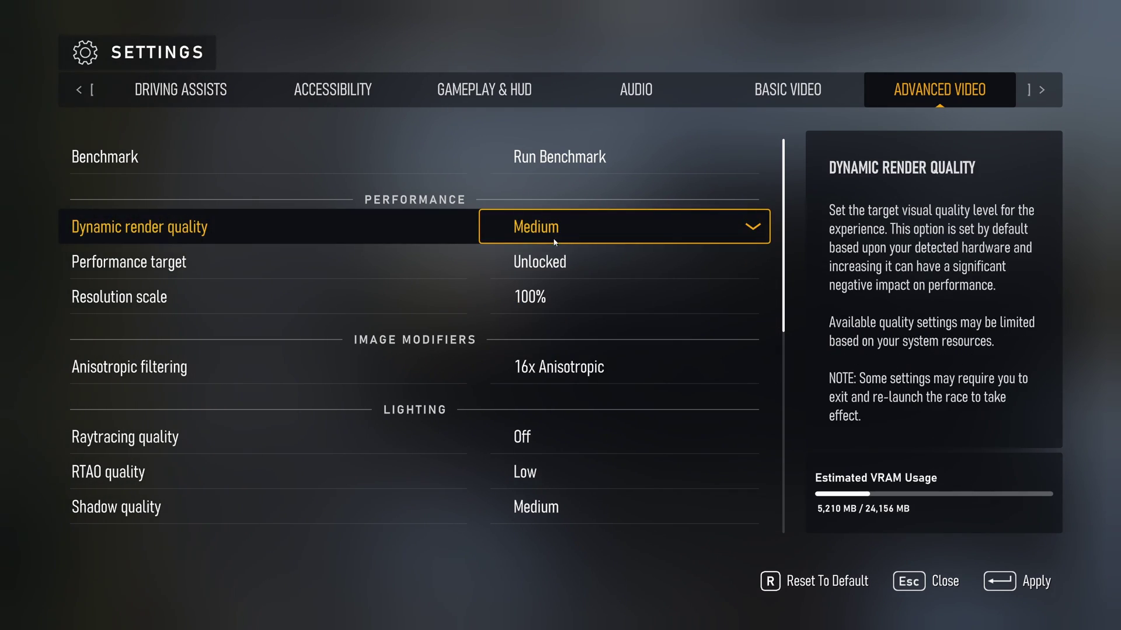